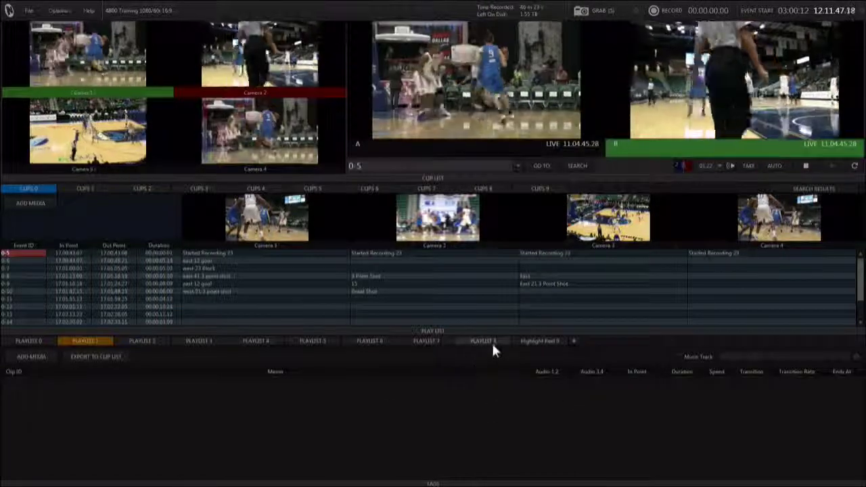
# View the PLAYLIST 8 and Highlight Reel 9 playlists, then exit the live session to the startup screen
pyautogui.click(489, 341)
pyautogui.click(530, 340)
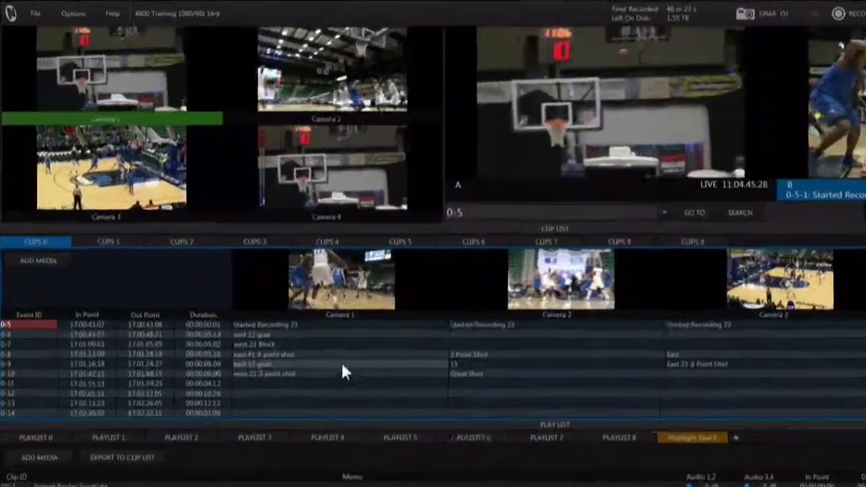
pyautogui.click(35, 13)
pyautogui.click(50, 84)
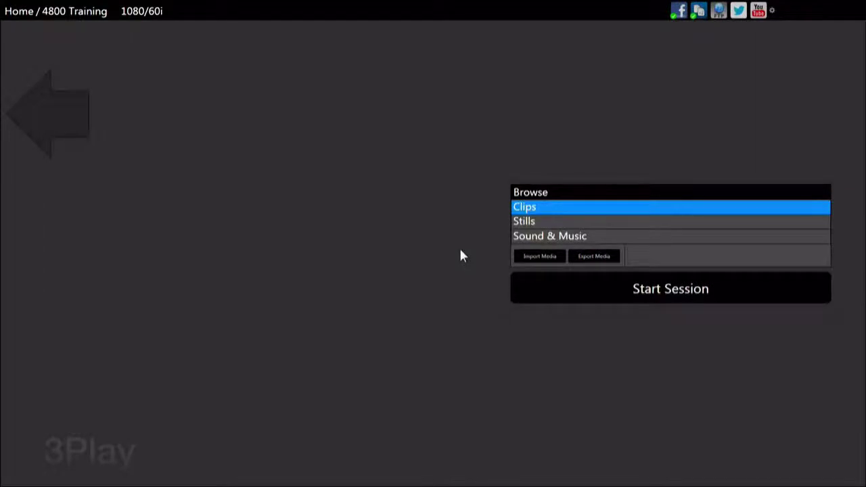
# Browse the session's Clips folder and the Stills Capture > Basketball 1 folder in Explorer
pyautogui.doubleClick(557, 210)
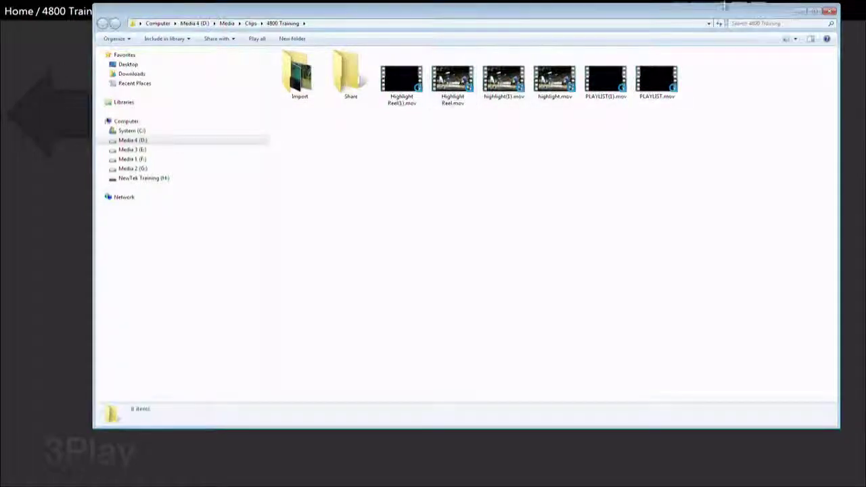
pyautogui.click(830, 11)
pyautogui.click(581, 223)
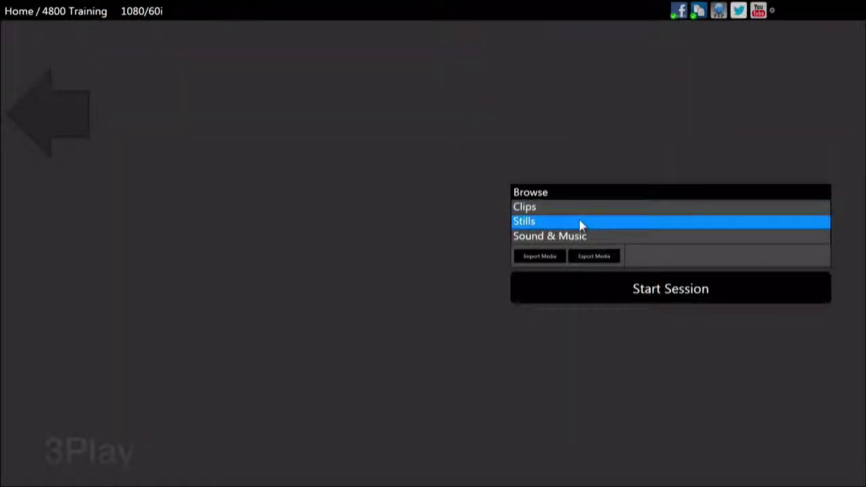
pyautogui.doubleClick(581, 223)
pyautogui.doubleClick(311, 77)
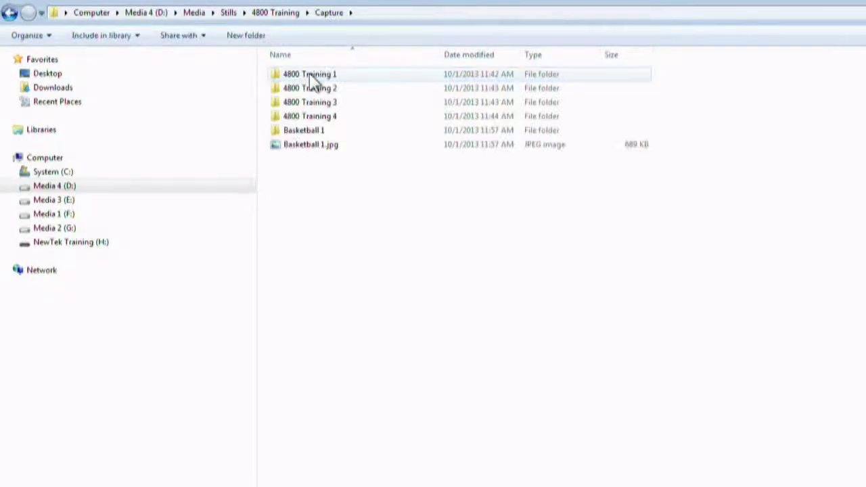
pyautogui.doubleClick(323, 130)
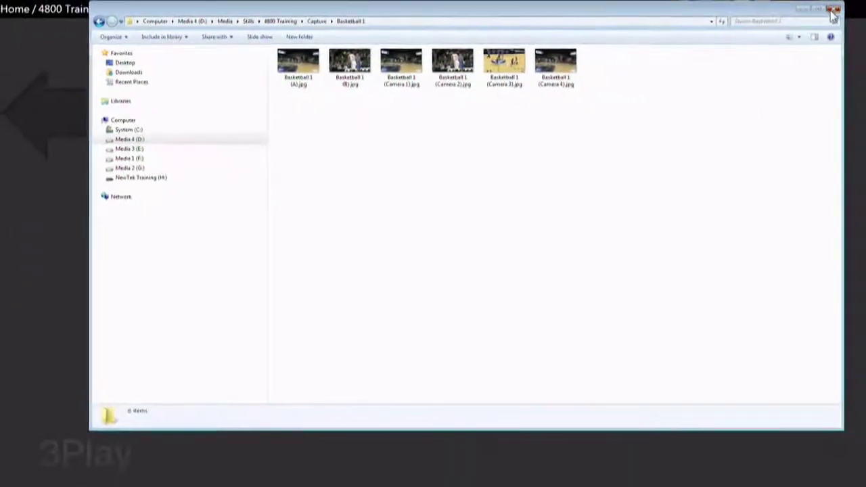
pyautogui.click(834, 15)
# Look through the Sound & Music Import folder, then close Explorer
pyautogui.doubleClick(624, 235)
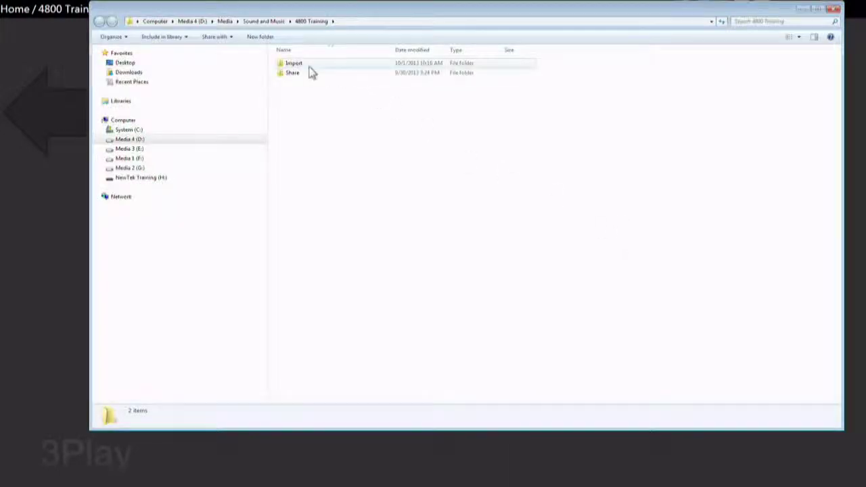
pyautogui.doubleClick(309, 66)
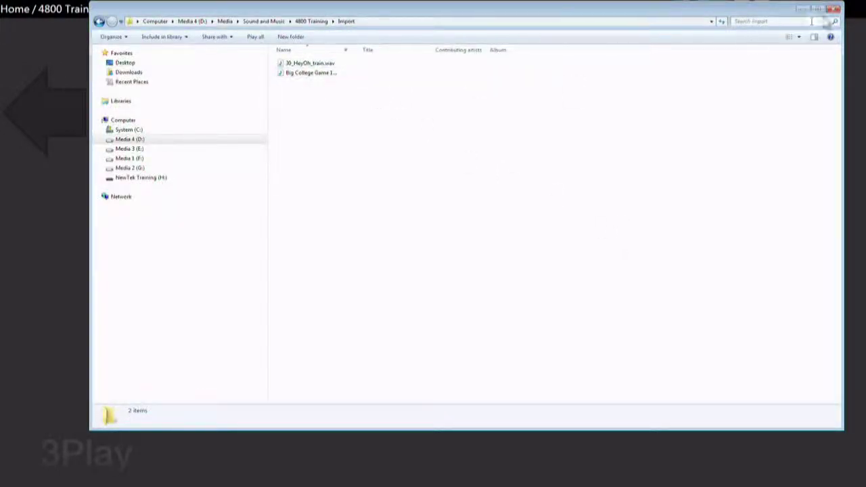
pyautogui.click(834, 8)
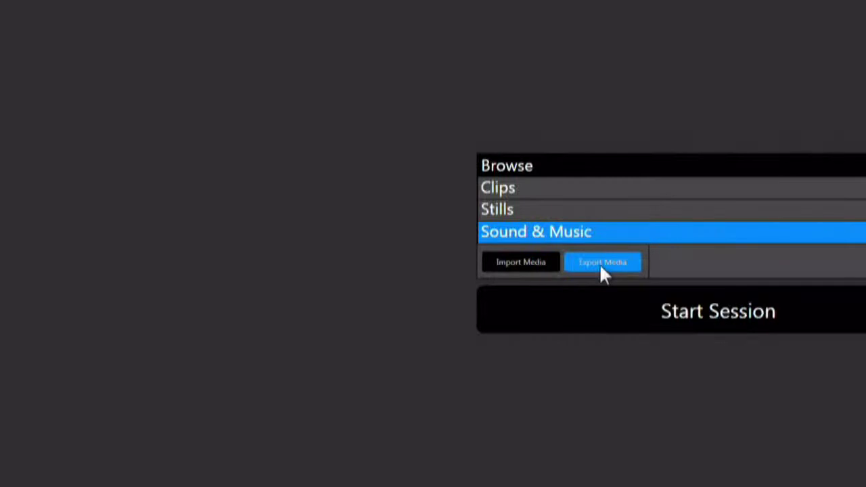
# Open the Export Media dialog from the Browse list
pyautogui.click(601, 264)
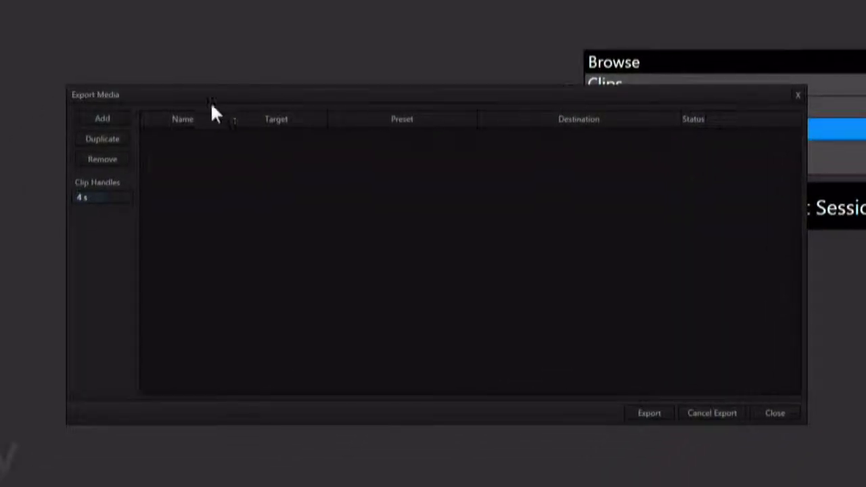
# Queue the chosen angles of events 0-7 to 0-10, all 0-13 angles and Highlight Reel(1) for export
pyautogui.click(112, 118)
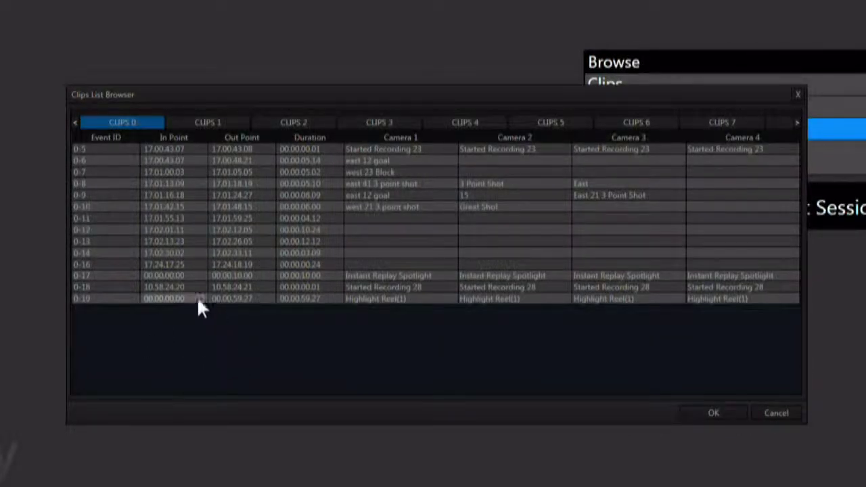
pyautogui.click(428, 173)
pyautogui.click(525, 185)
pyautogui.click(594, 197)
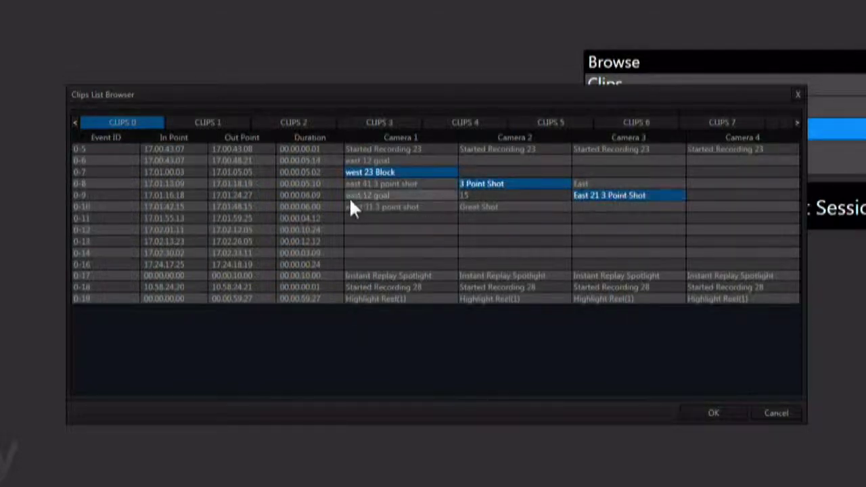
pyautogui.click(389, 207)
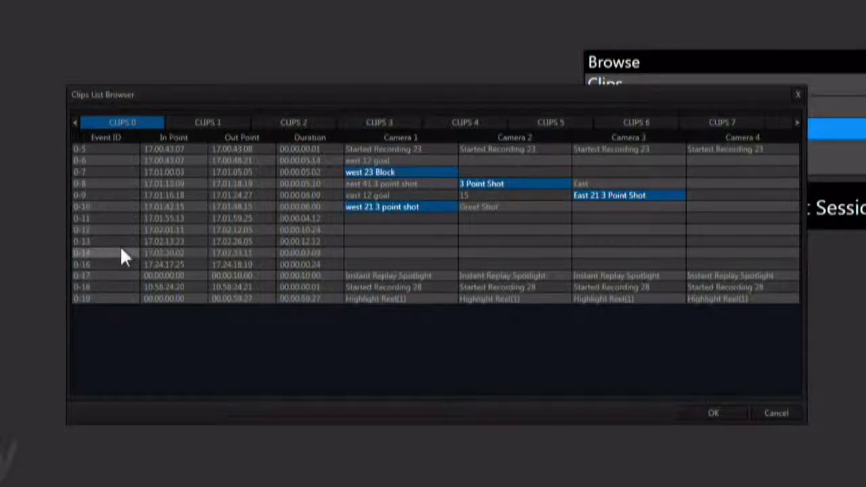
pyautogui.click(92, 241)
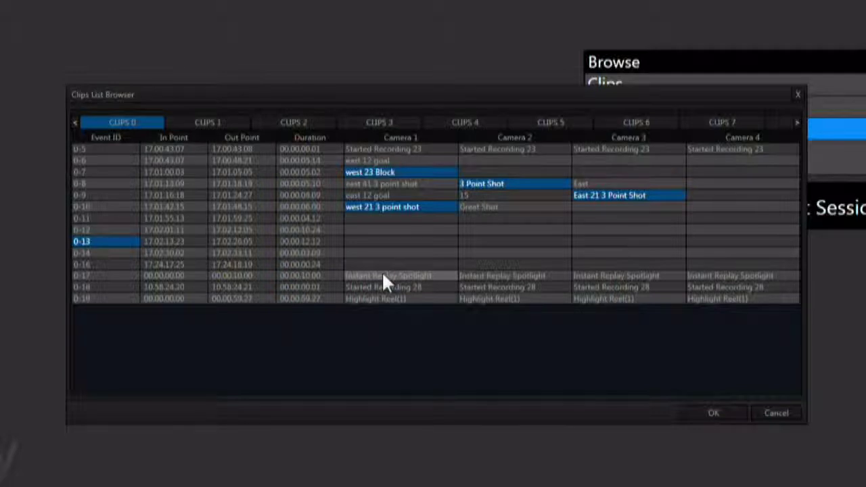
pyautogui.click(390, 299)
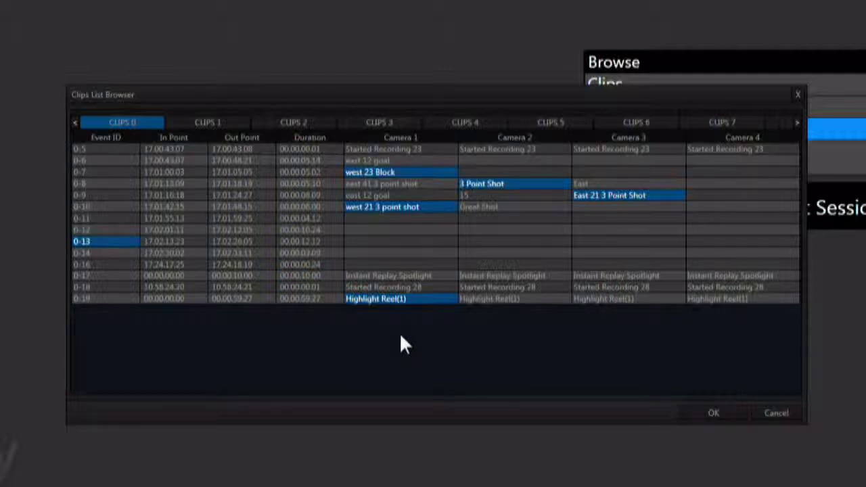
pyautogui.click(701, 412)
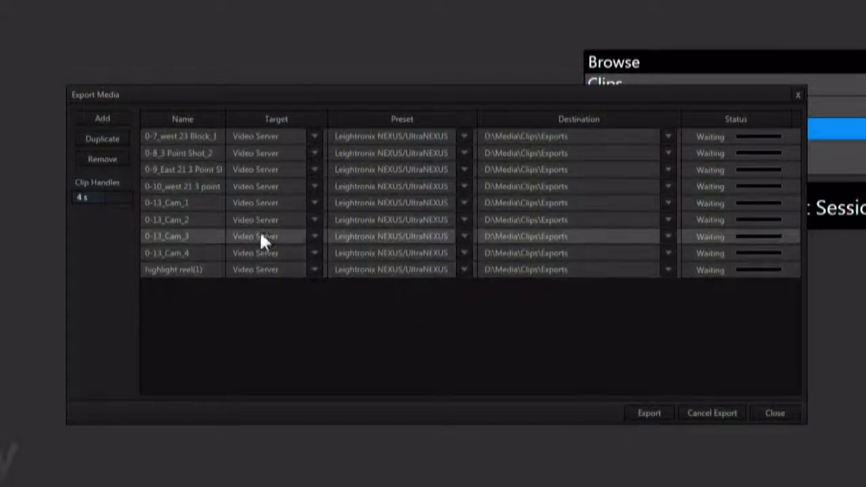
# Try selecting various entries in the export list, then clear the selection
pyautogui.click(251, 136)
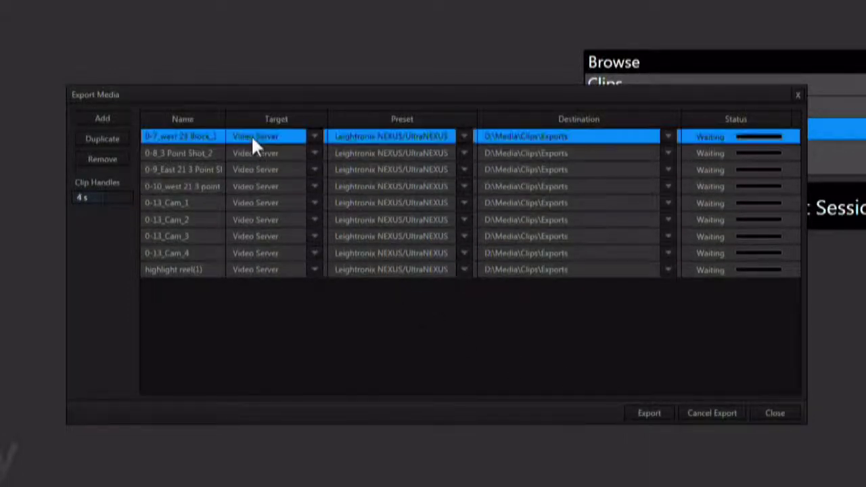
pyautogui.keyDown('shift'); pyautogui.click(261, 267); pyautogui.keyUp('shift')
pyautogui.click(270, 286)
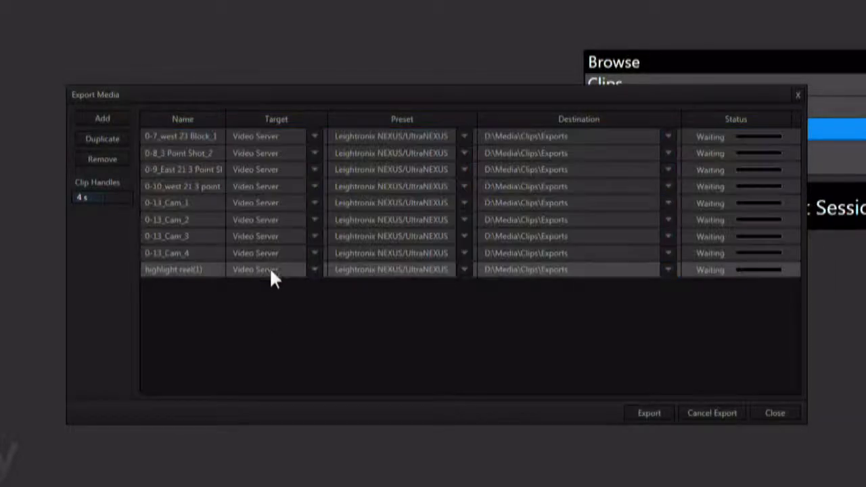
pyautogui.click(267, 270)
pyautogui.keyDown('ctrl'); pyautogui.click(263, 219); pyautogui.keyUp('ctrl')
pyautogui.keyDown('ctrl'); pyautogui.click(261, 169); pyautogui.keyUp('ctrl')
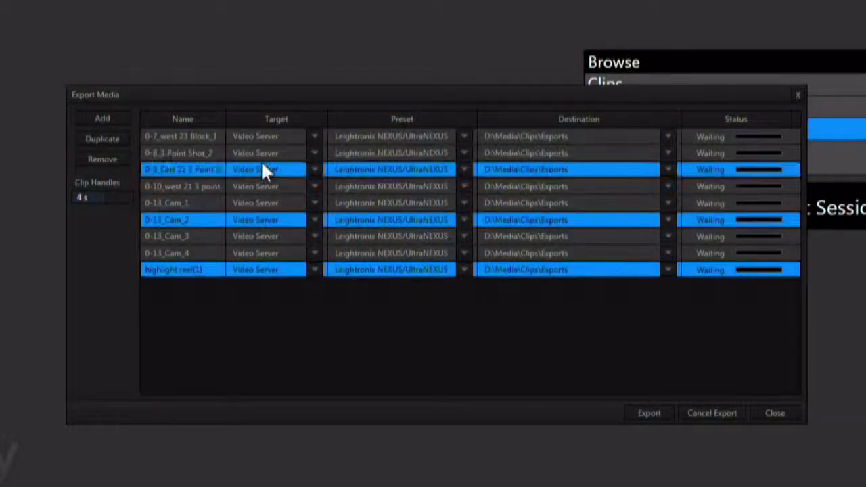
pyautogui.click(270, 329)
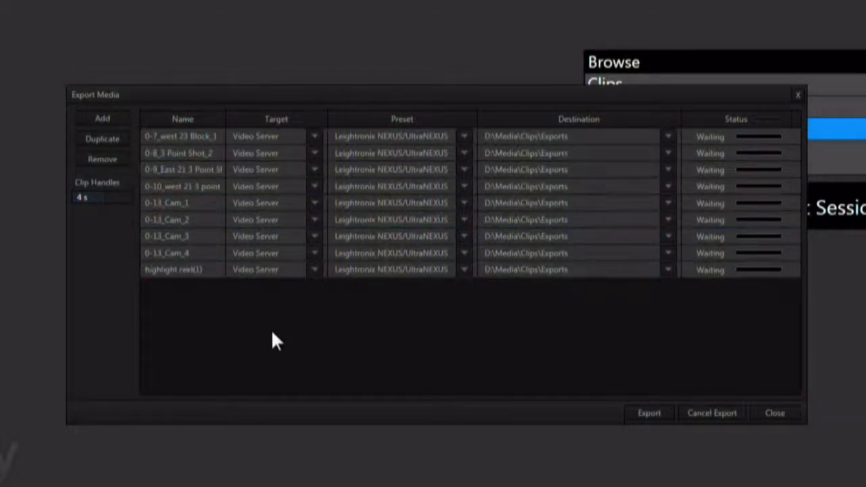
# Change the first clip's target from Application to Video Server and bring up its preset choices
pyautogui.click(314, 137)
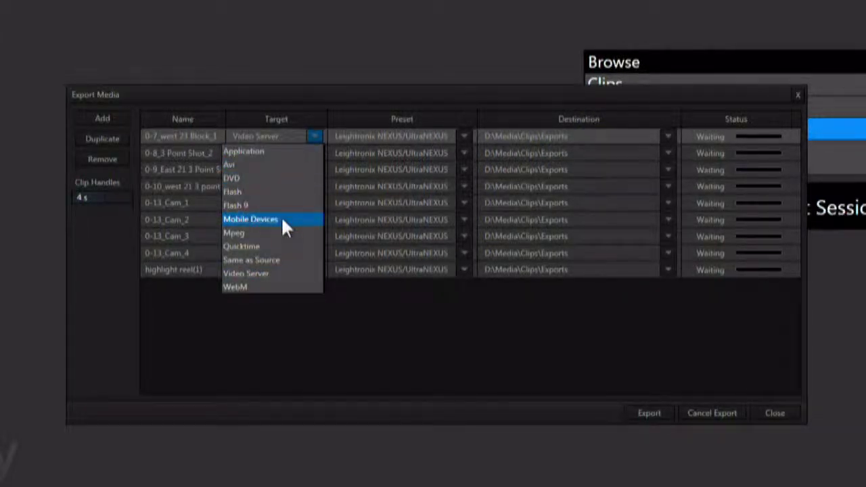
pyautogui.click(270, 151)
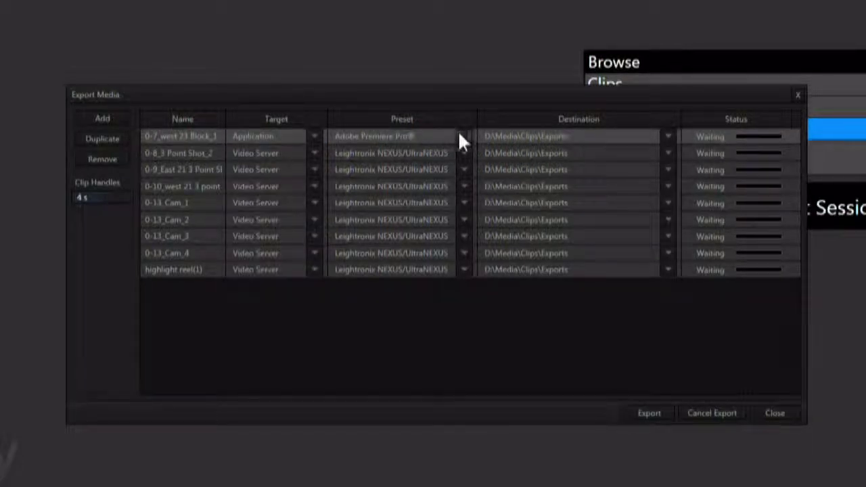
pyautogui.click(318, 136)
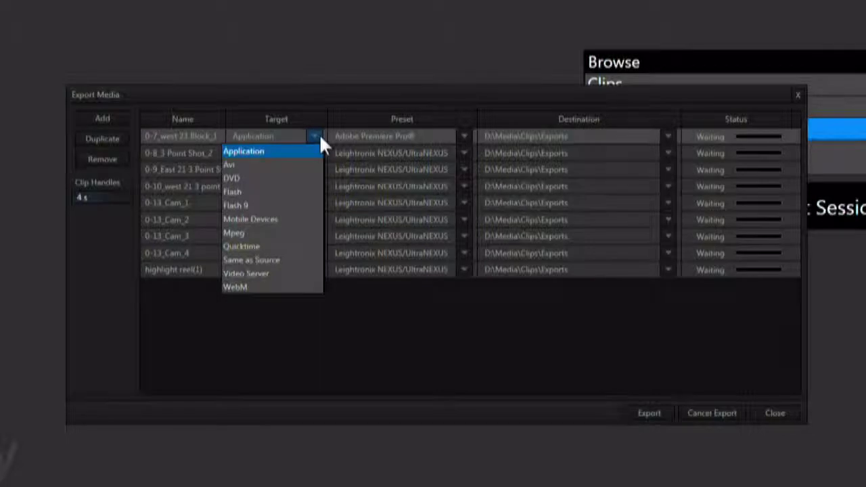
pyautogui.click(467, 136)
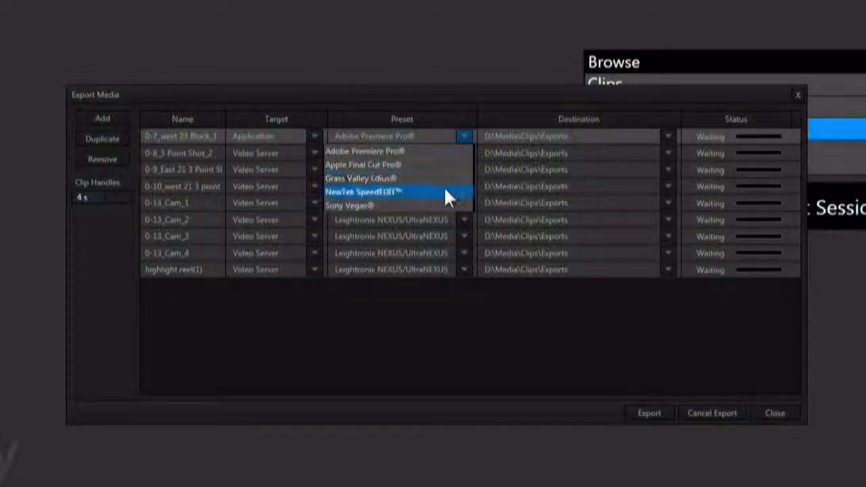
pyautogui.click(463, 135)
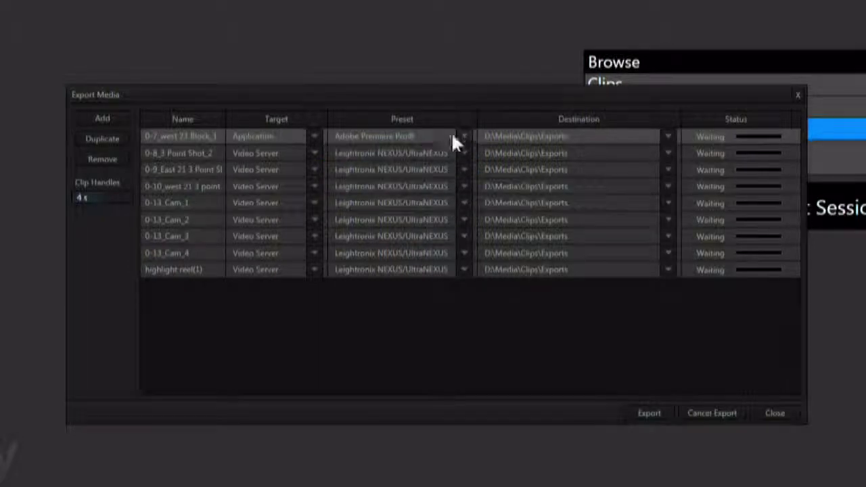
pyautogui.click(313, 142)
pyautogui.click(265, 271)
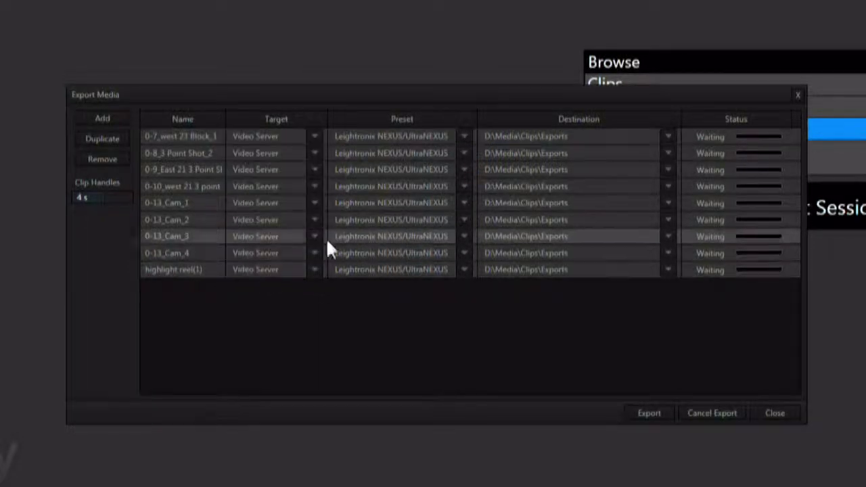
pyautogui.click(463, 136)
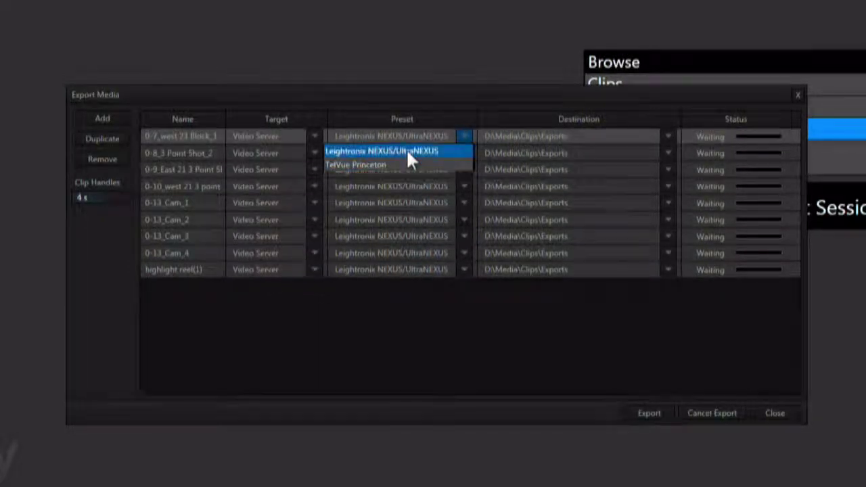
# Keep the Leightronix NEXUS/UltraNEXUS preset and set the first clip's destination to Desktop
pyautogui.click(463, 139)
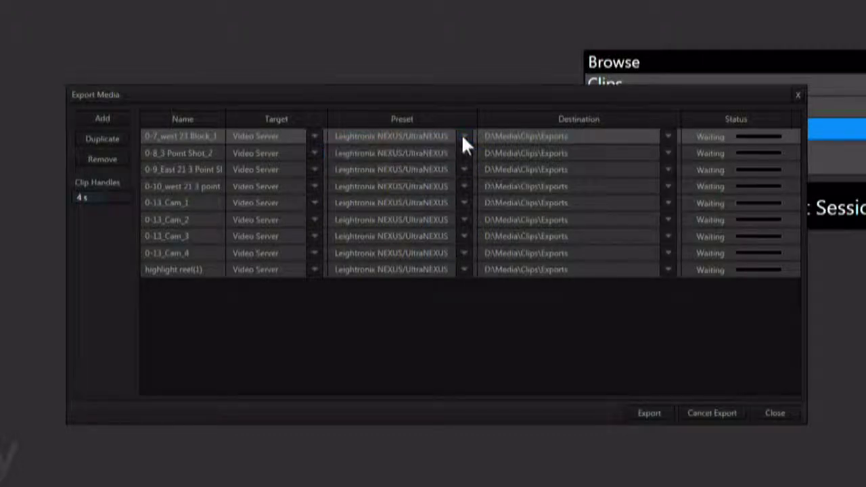
pyautogui.click(667, 137)
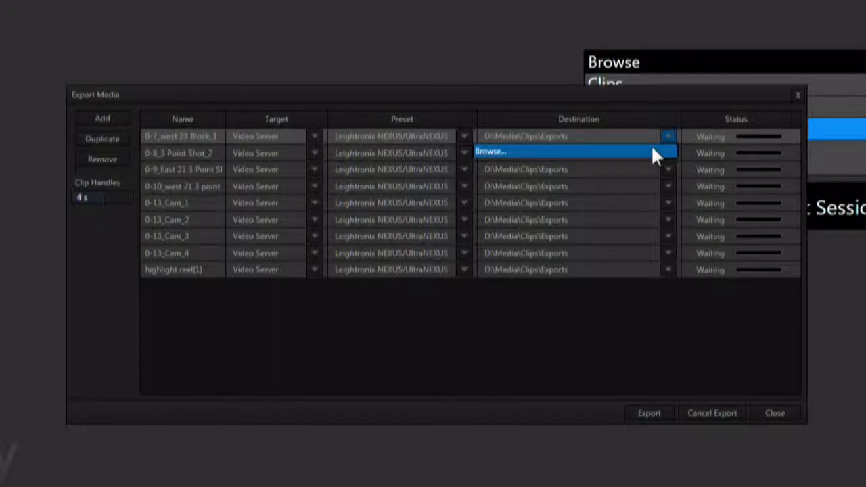
pyautogui.click(655, 153)
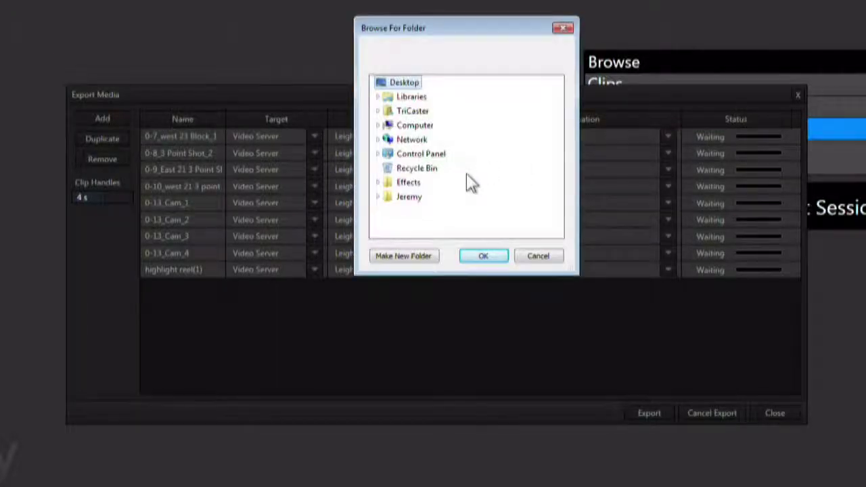
pyautogui.click(378, 126)
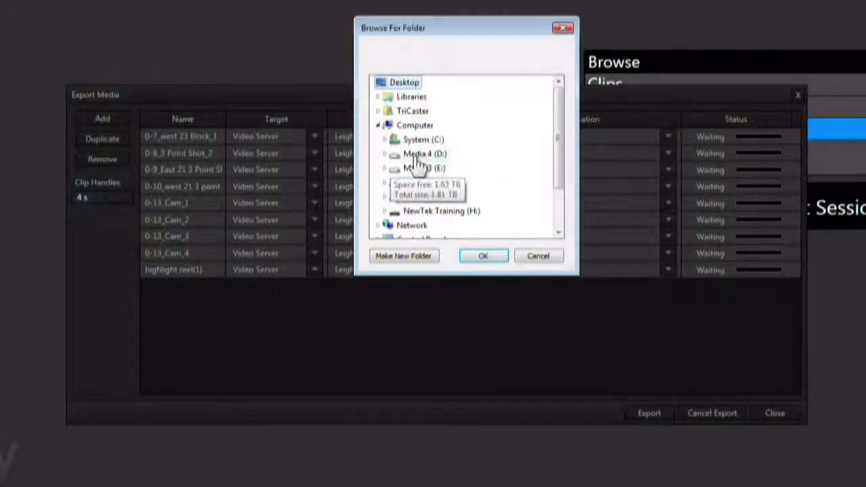
pyautogui.click(486, 256)
# Duplicate the highlight reel(1) entry and adjust the 0-13_Cam_1 clip handle length
pyautogui.click(186, 268)
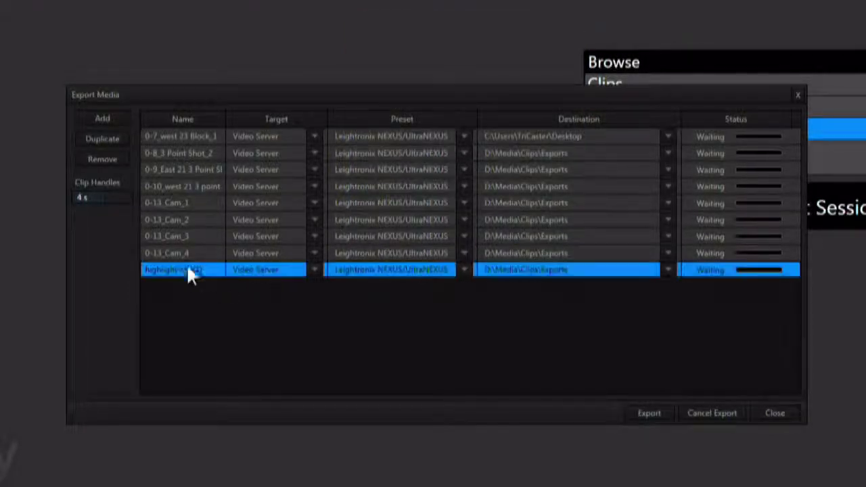
pyautogui.click(116, 141)
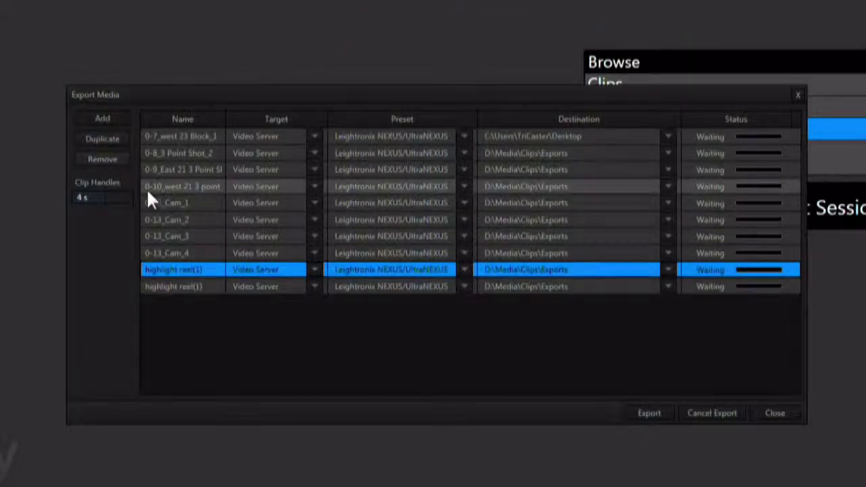
pyautogui.click(165, 202)
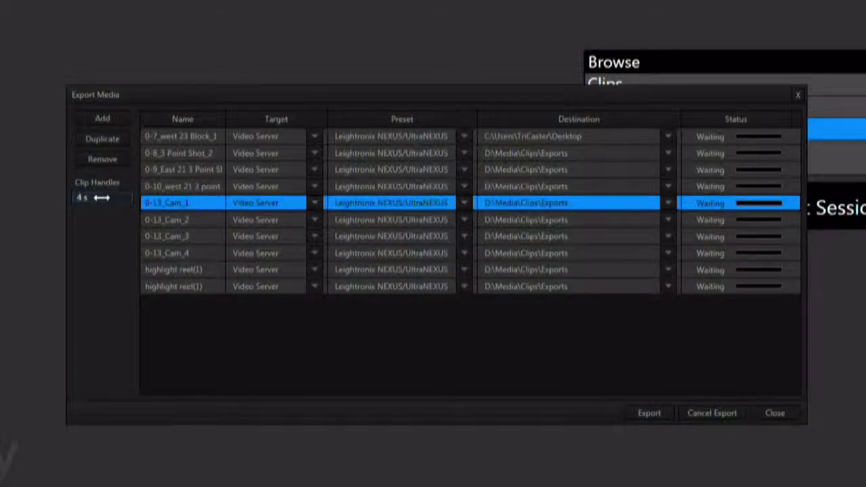
pyautogui.moveTo(102, 198); pyautogui.dragTo(106, 198)
pyautogui.click(228, 318)
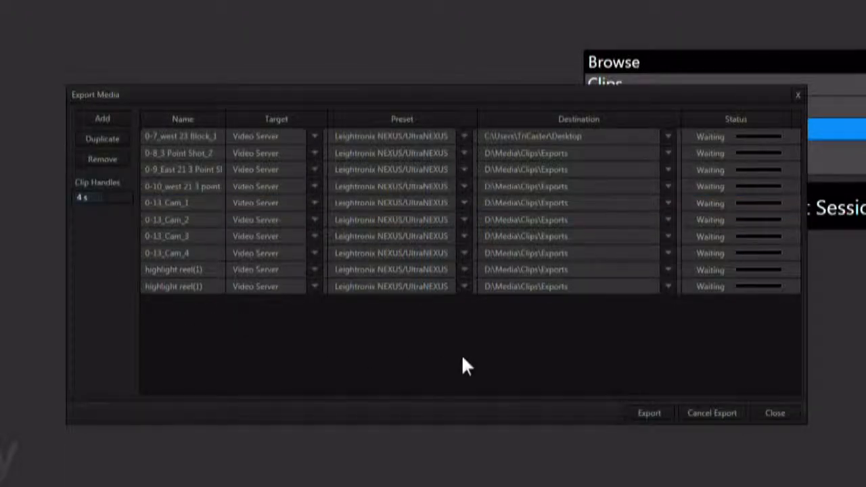
# Export all queued items, acknowledge completion, and close Export Media
pyautogui.click(654, 415)
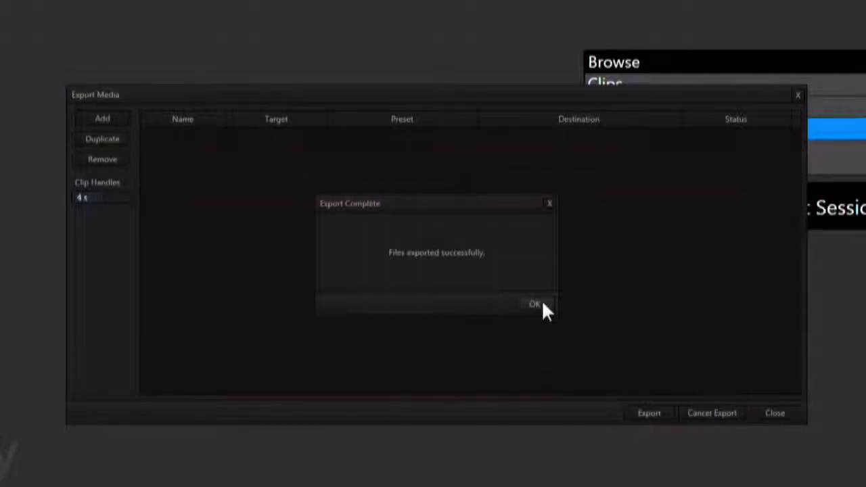
pyautogui.click(545, 308)
pyautogui.click(783, 417)
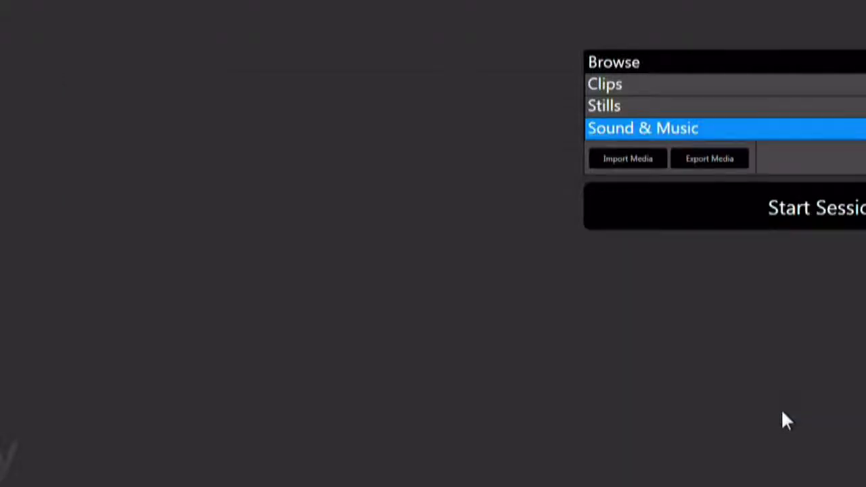
# Check the Media 4 (D:), Media 1 (F:) and Media 2 (G:) drives, then close Explorer
pyautogui.click(627, 84)
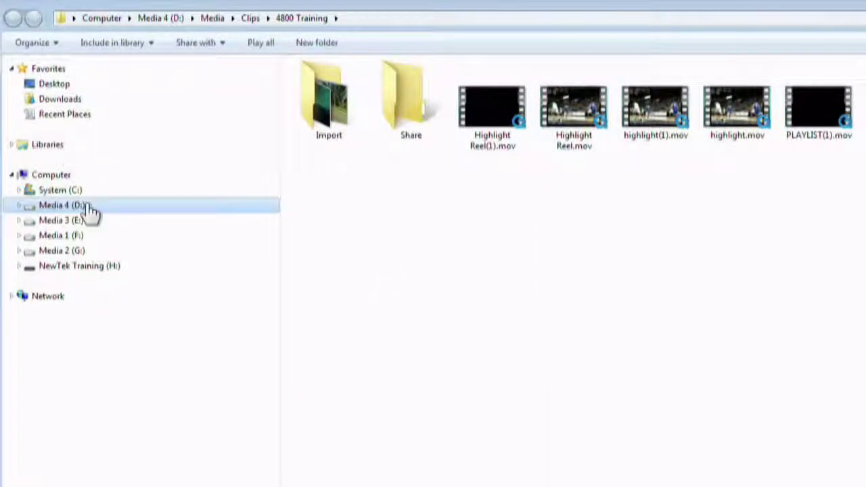
pyautogui.click(88, 210)
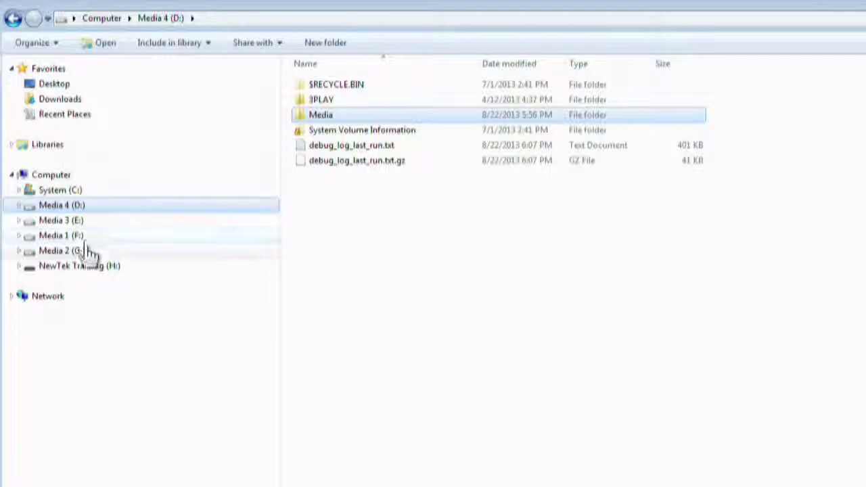
pyautogui.click(89, 238)
pyautogui.click(95, 254)
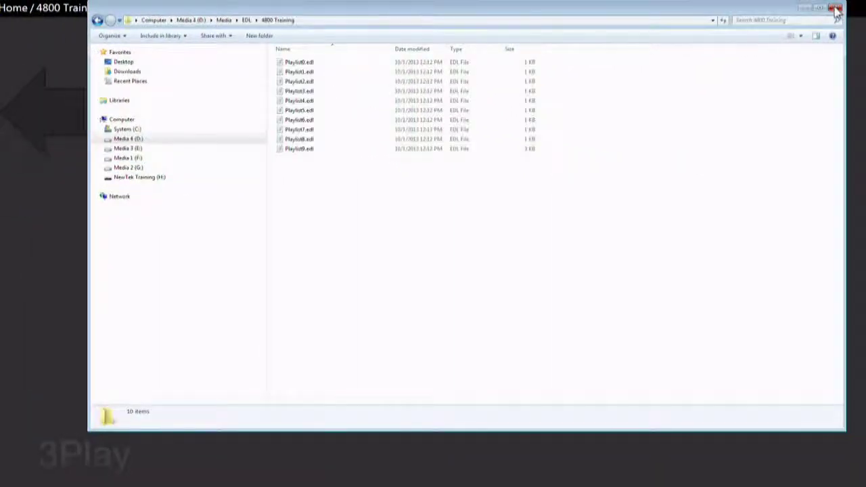
pyautogui.click(842, 7)
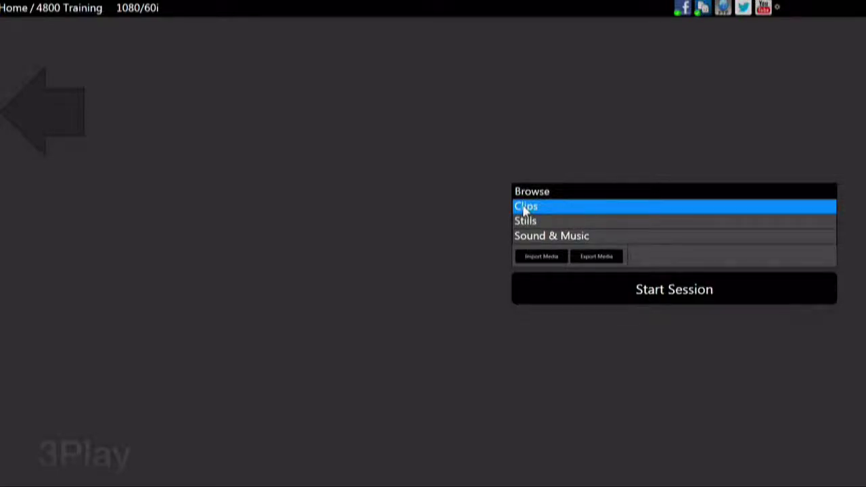
# Reopen the clips folder and navigate to D:\Media\EDL
pyautogui.click(526, 207)
pyautogui.click(93, 190)
pyautogui.click(318, 115)
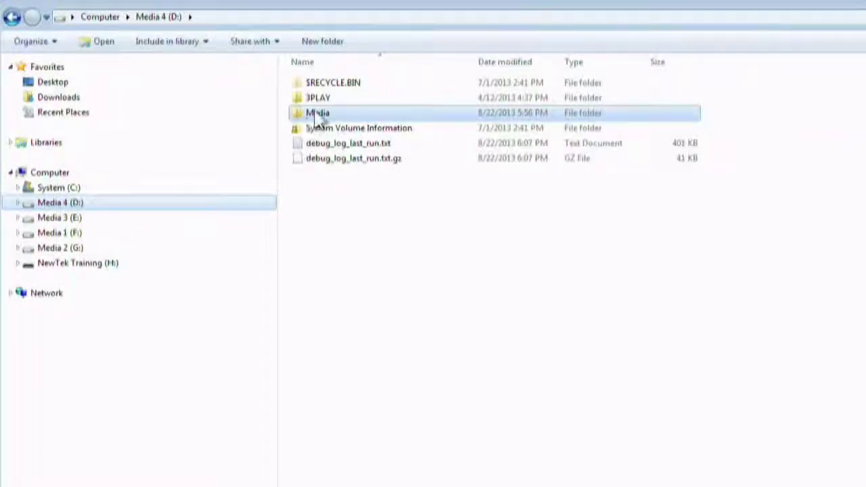
pyautogui.doubleClick(315, 115)
pyautogui.doubleClick(318, 102)
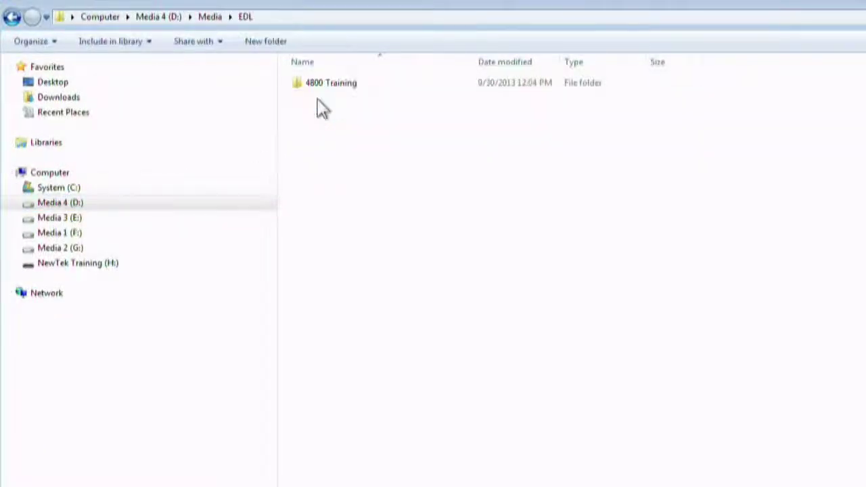